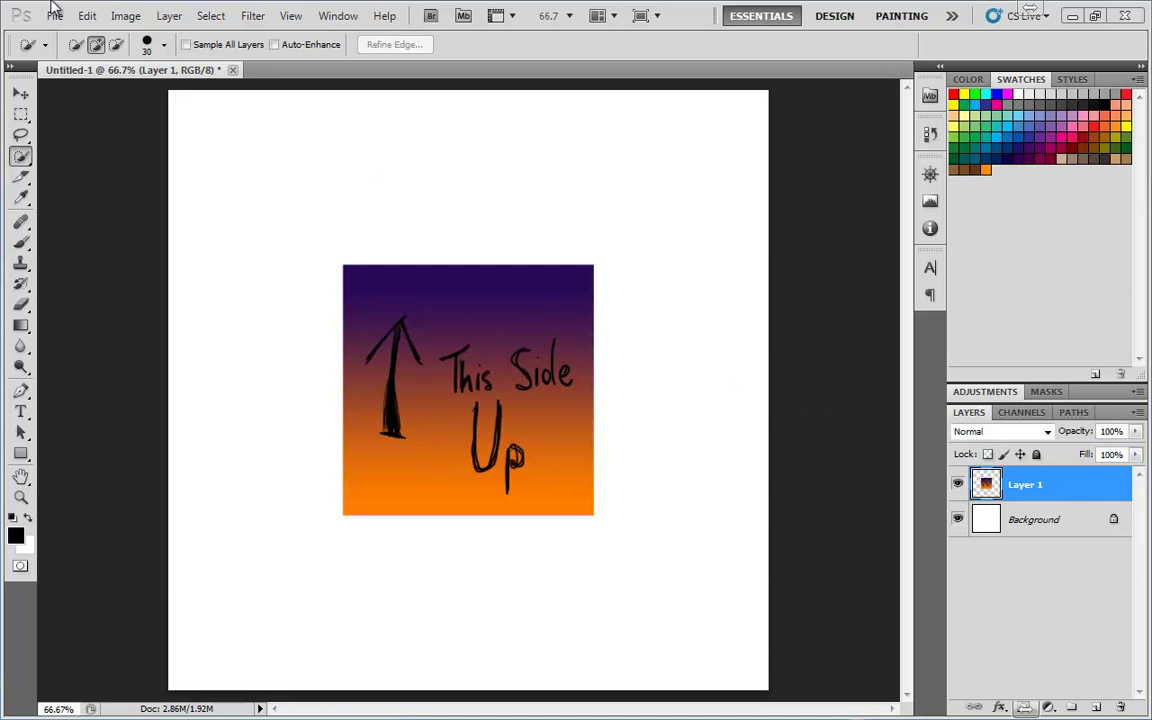
Rotate the This Side Up square 180°, then 90° clockwise
{"action": "left_click", "coordinate": [87, 18]}
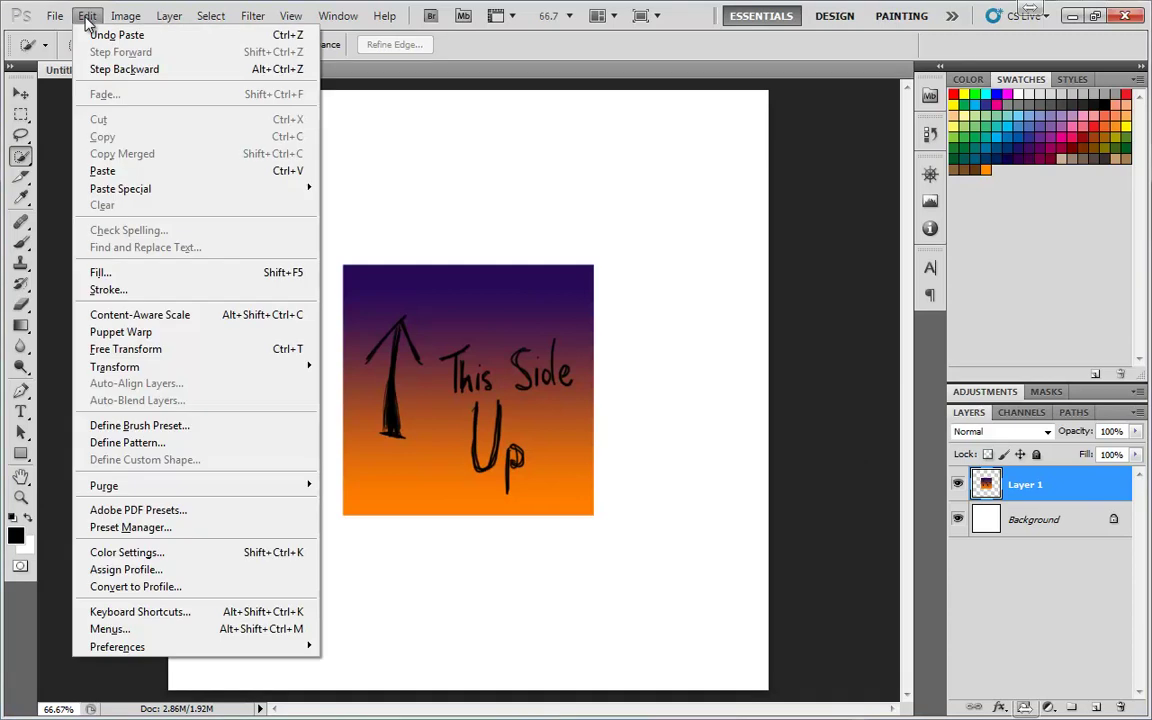
{"action": "mouse_move", "coordinate": [110, 367]}
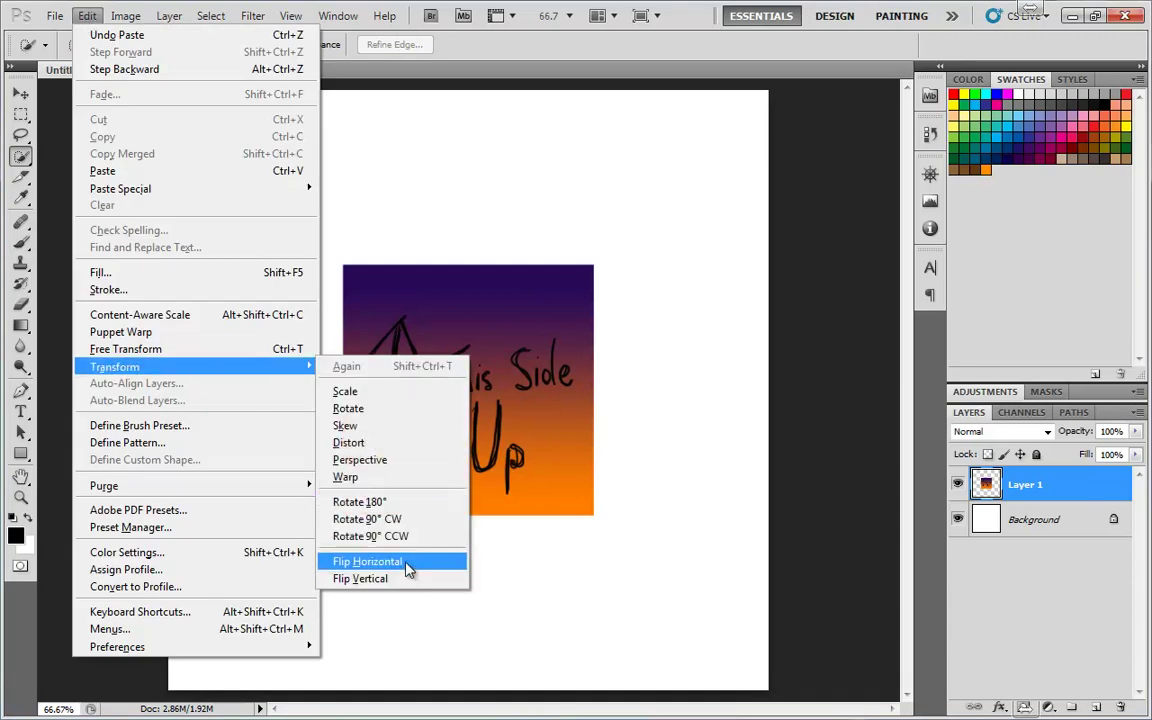
{"action": "left_click", "coordinate": [398, 505]}
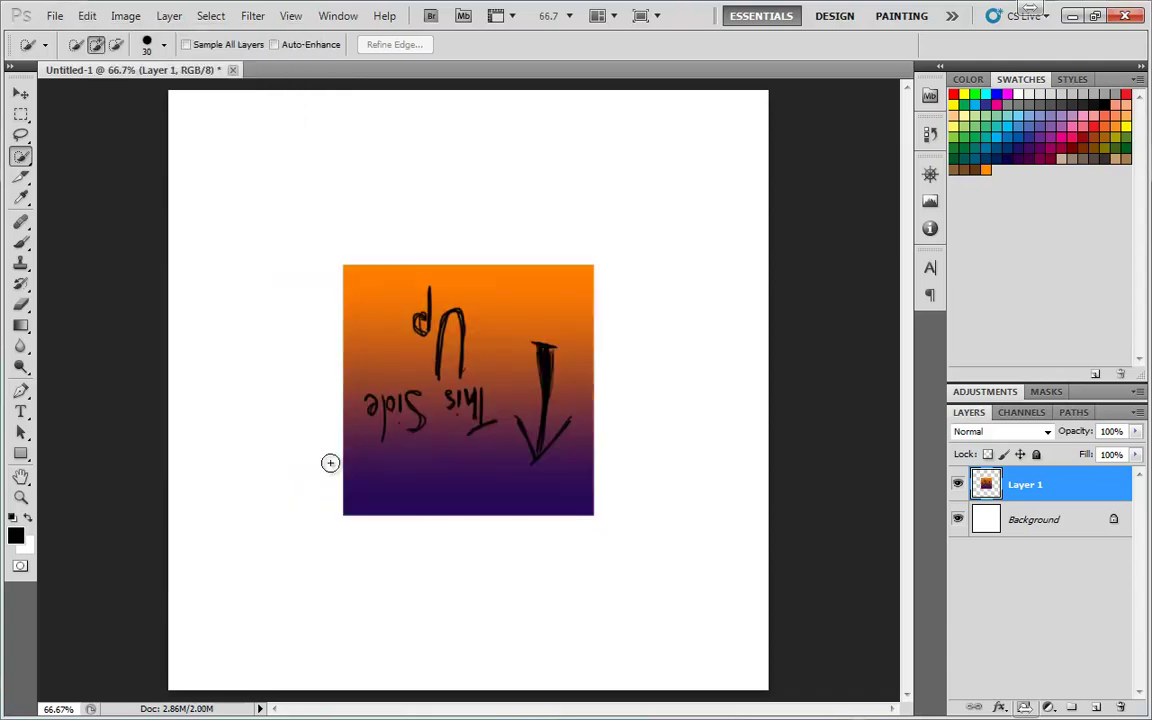
{"action": "left_click", "coordinate": [87, 16]}
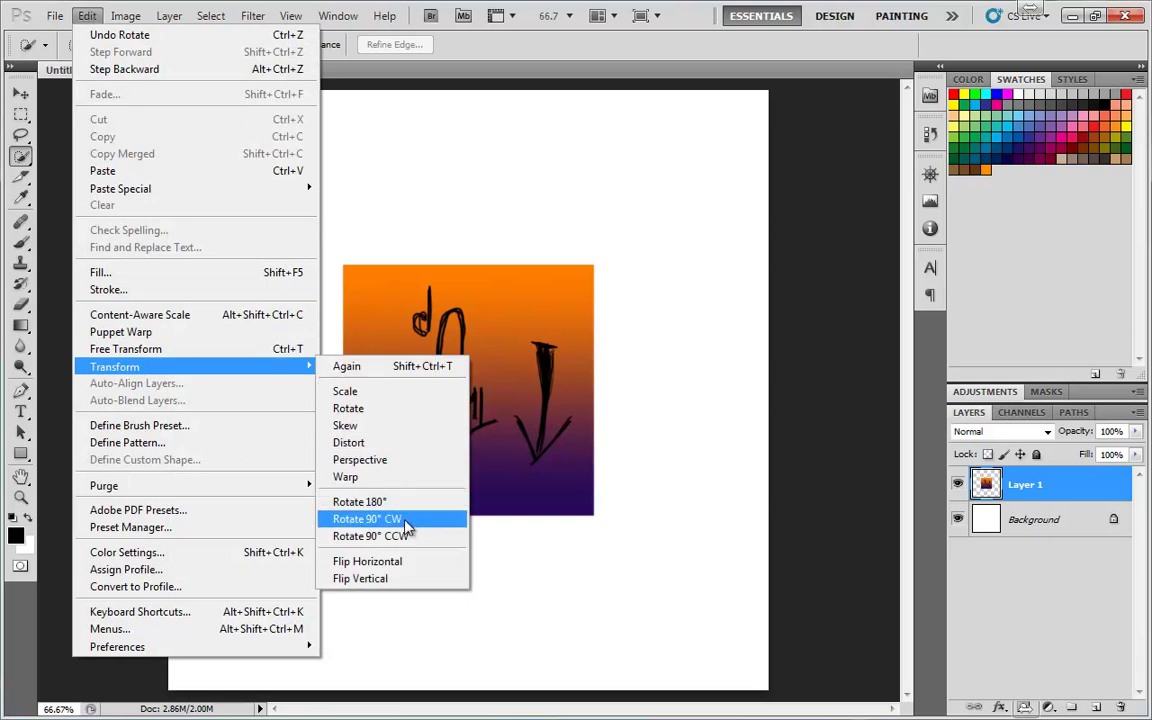
{"action": "left_click", "coordinate": [407, 520]}
Rotate the square 90° counter-clockwise, then 180° so it reads upright again
{"action": "left_click", "coordinate": [87, 16]}
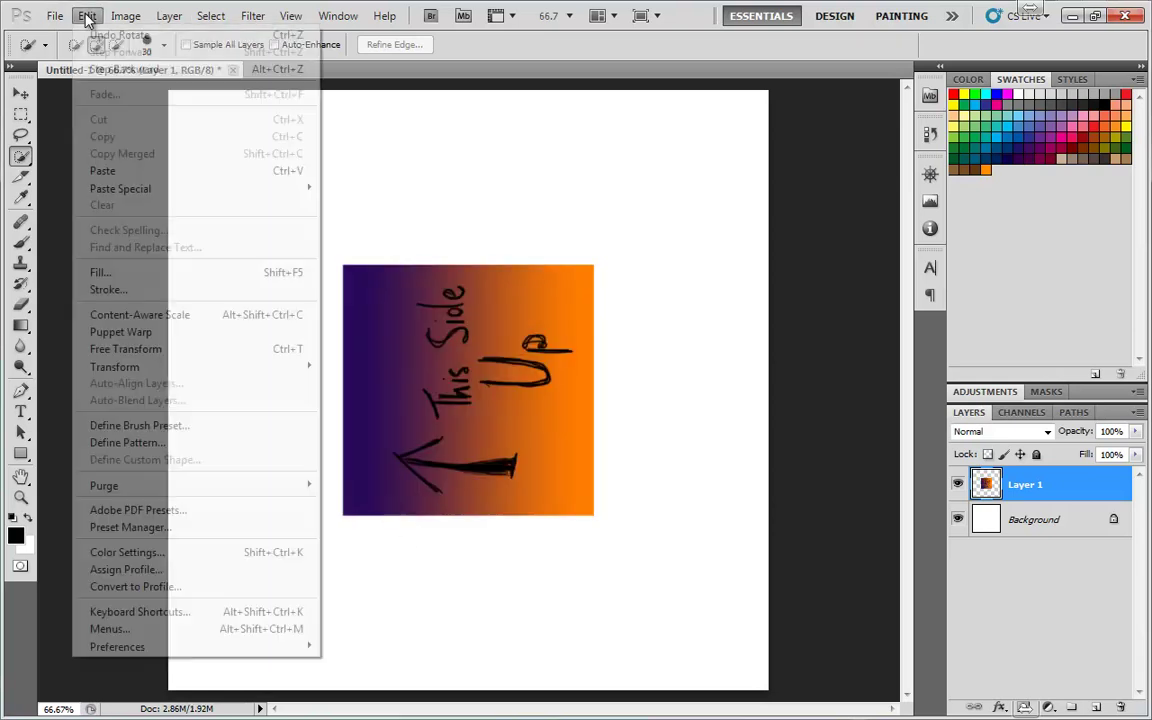
{"action": "mouse_move", "coordinate": [130, 366]}
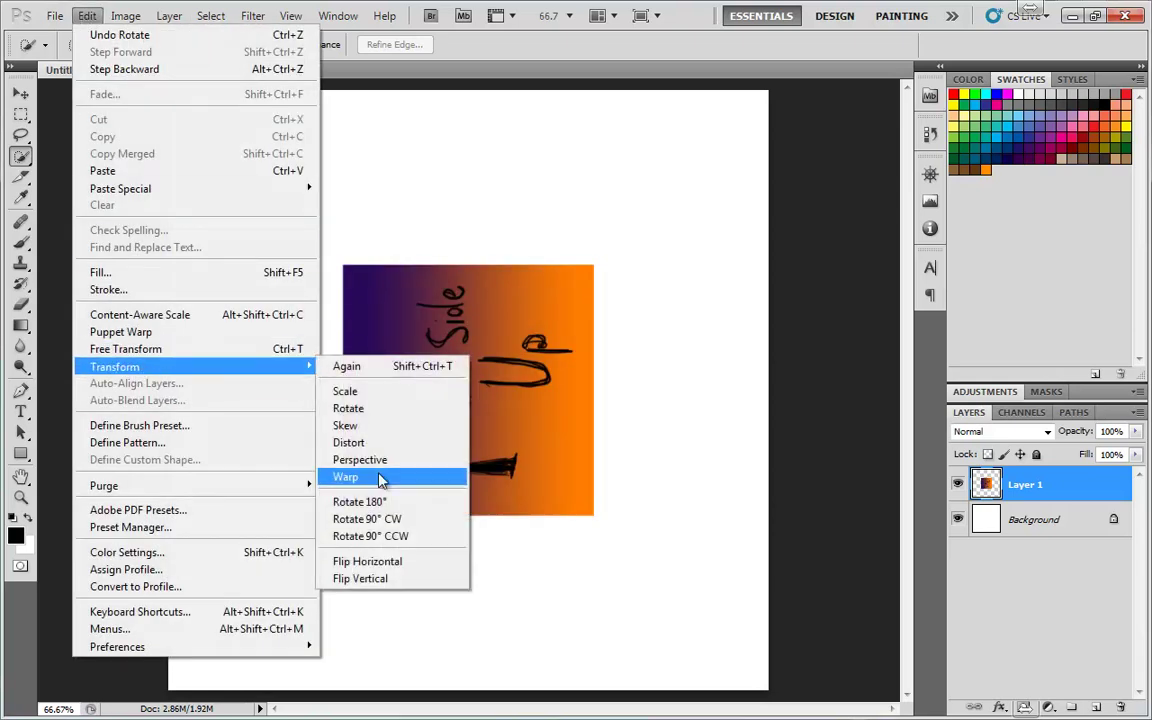
{"action": "left_click", "coordinate": [378, 535]}
{"action": "left_click", "coordinate": [90, 17]}
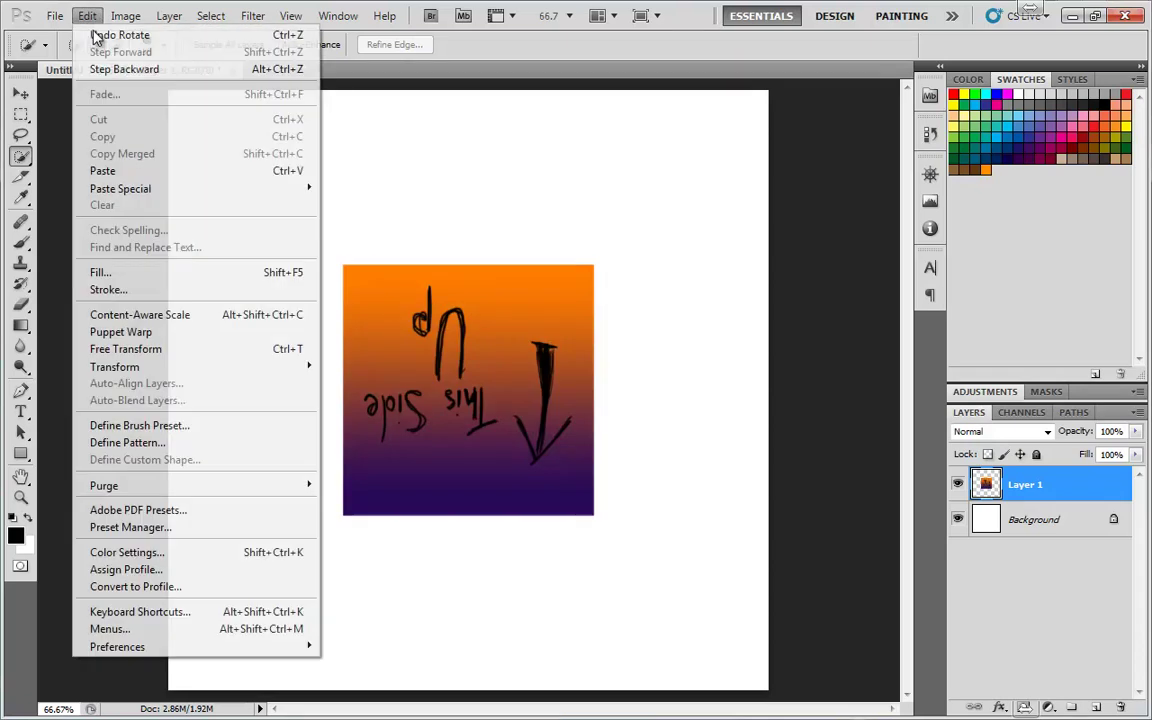
{"action": "mouse_move", "coordinate": [205, 367]}
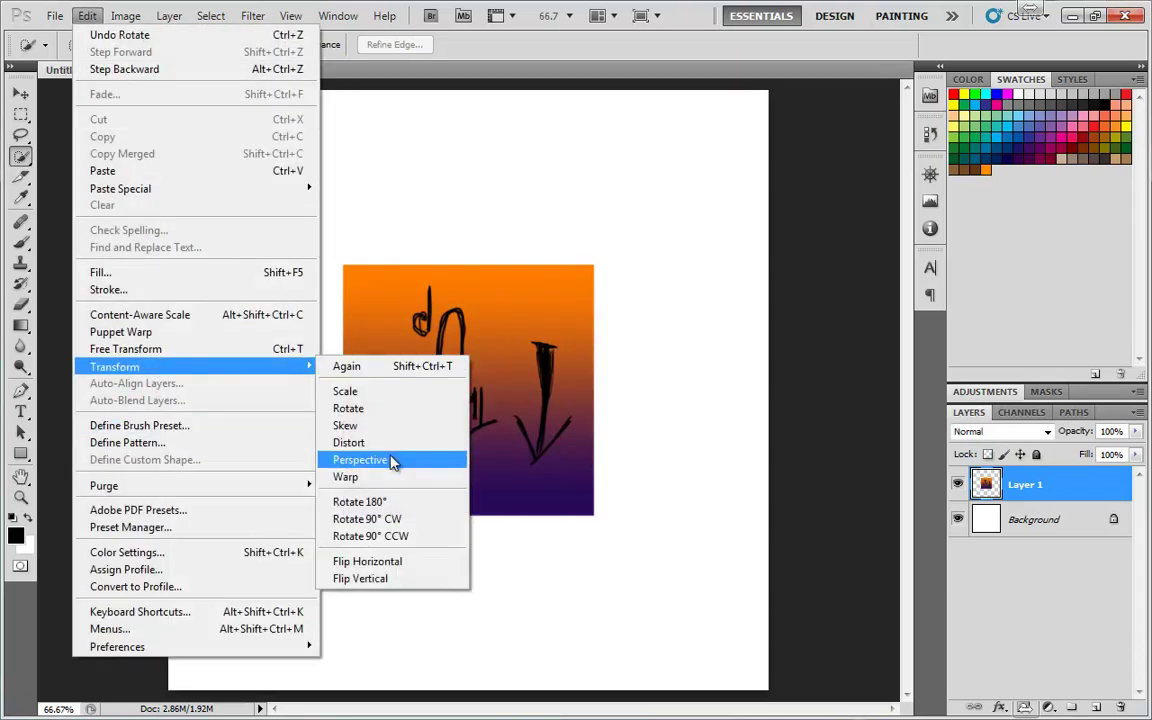
{"action": "left_click", "coordinate": [376, 502]}
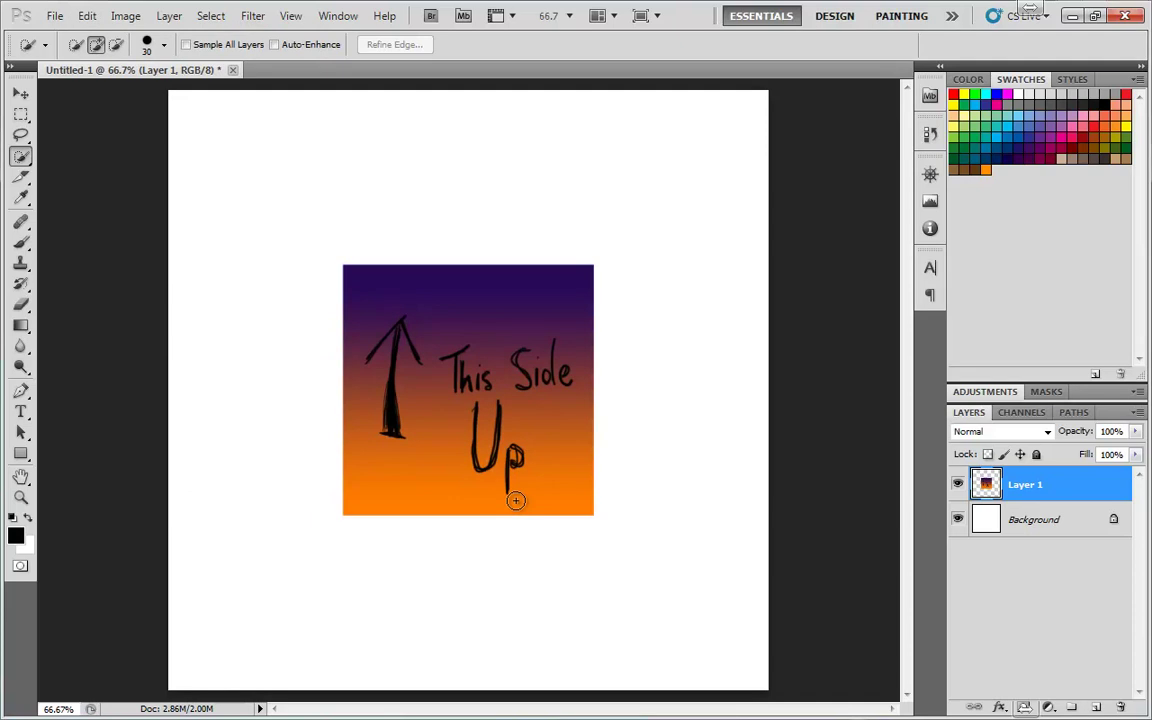
Flip the This Side Up square horizontally, then vertically
{"action": "left_click", "coordinate": [87, 17]}
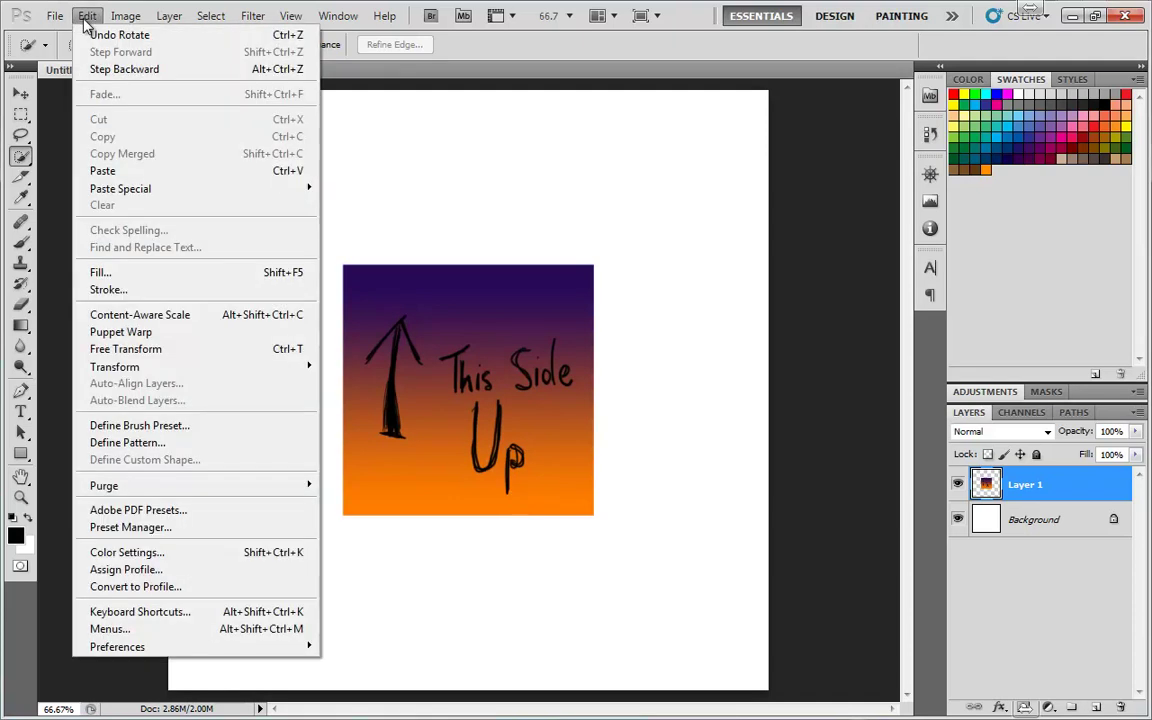
{"action": "mouse_move", "coordinate": [150, 367]}
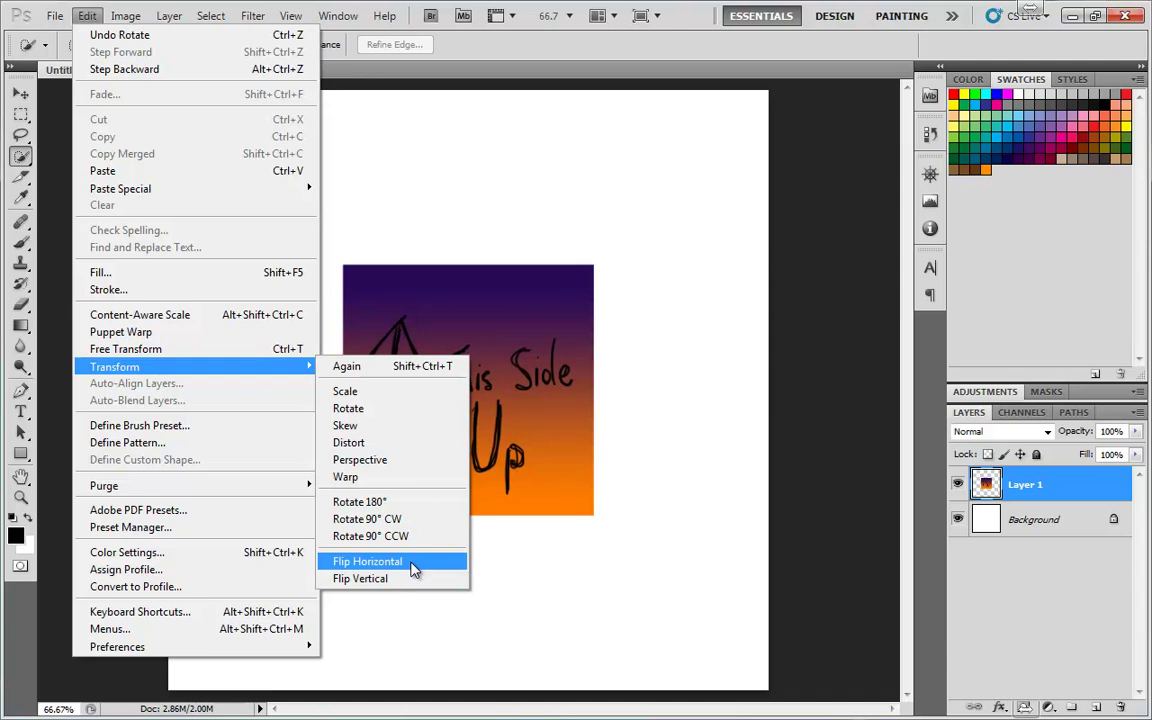
{"action": "left_click", "coordinate": [414, 567]}
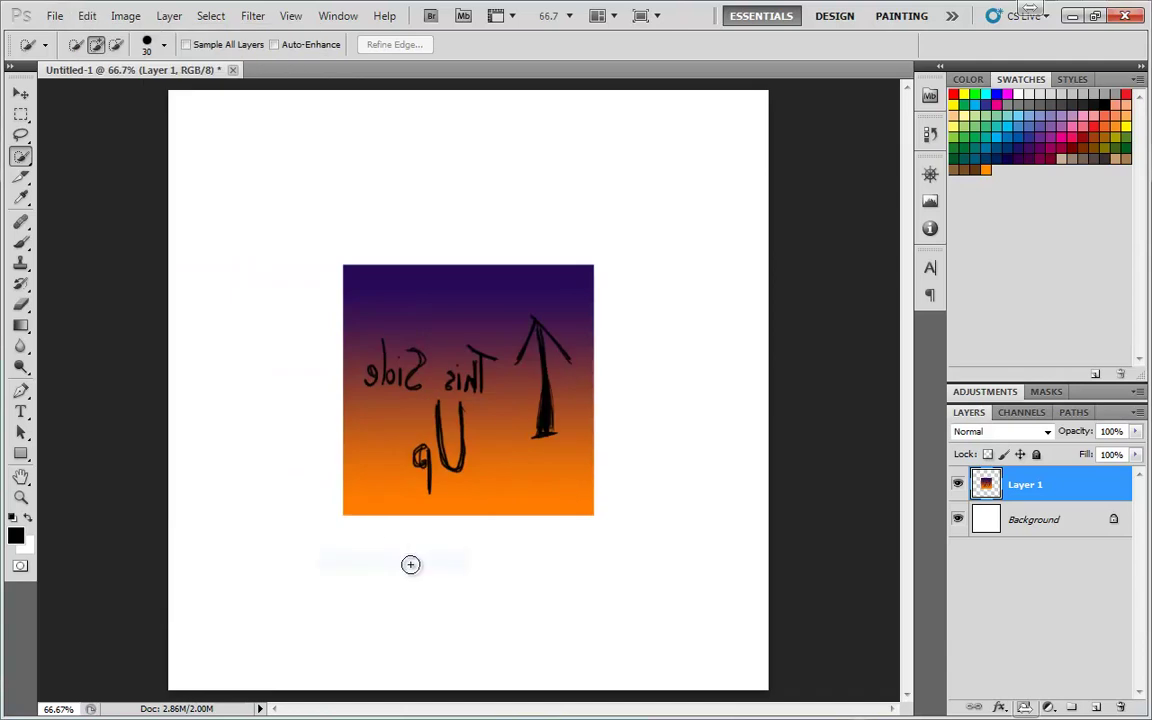
{"action": "left_click", "coordinate": [87, 15]}
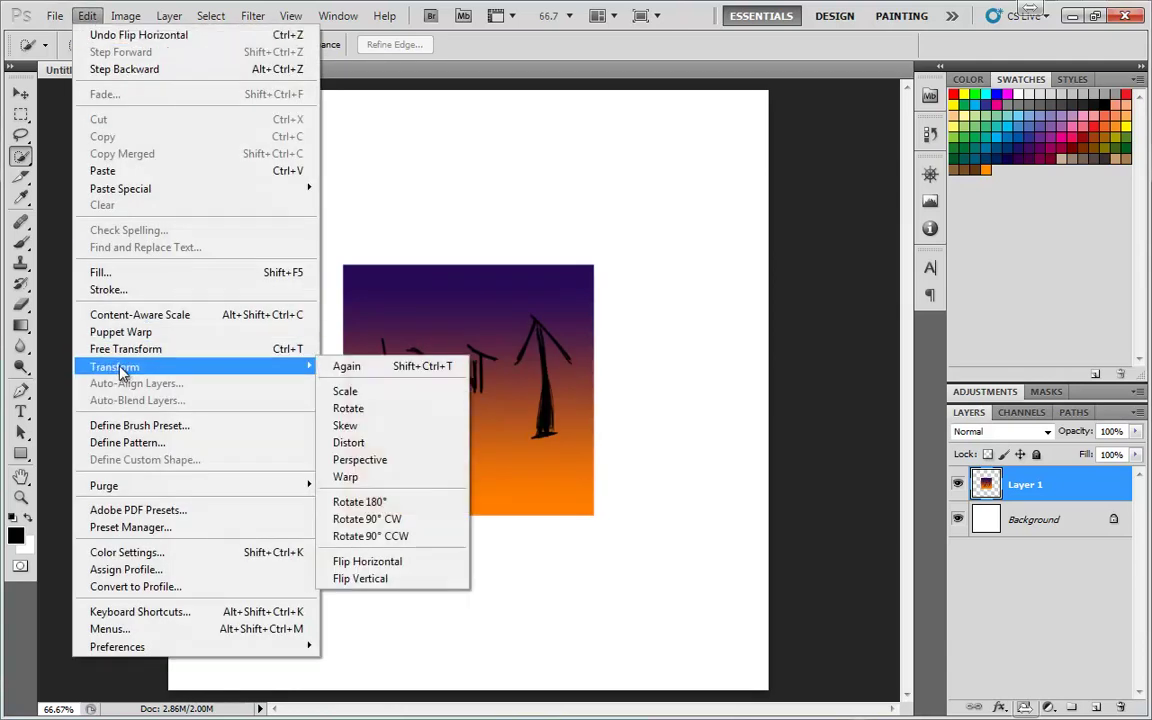
{"action": "left_click", "coordinate": [368, 578]}
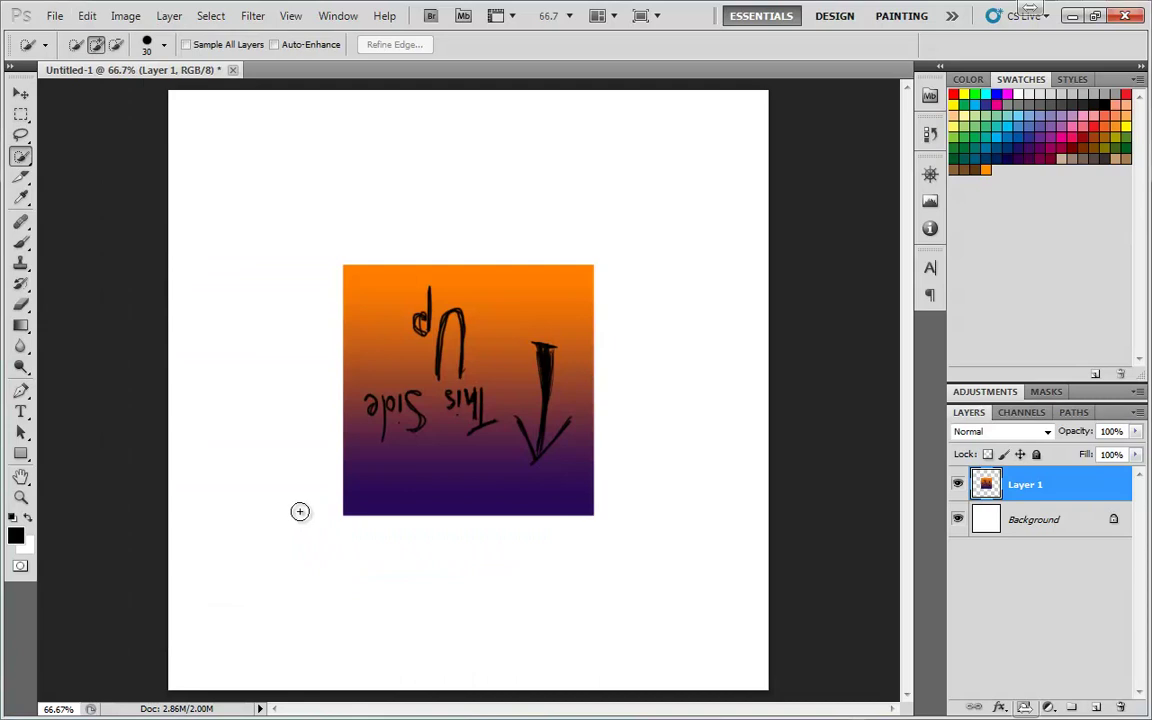
Rotate the flipped square 180° so it reads upright
{"action": "left_click", "coordinate": [87, 15]}
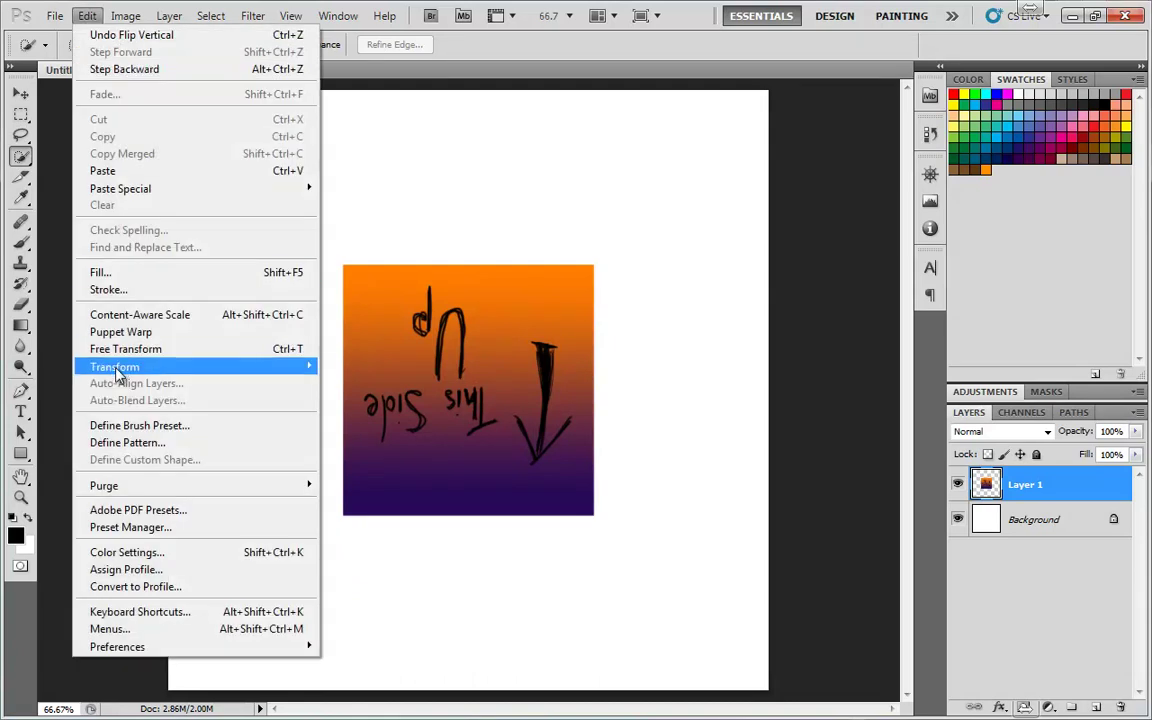
{"action": "mouse_move", "coordinate": [121, 373]}
{"action": "left_click", "coordinate": [398, 501]}
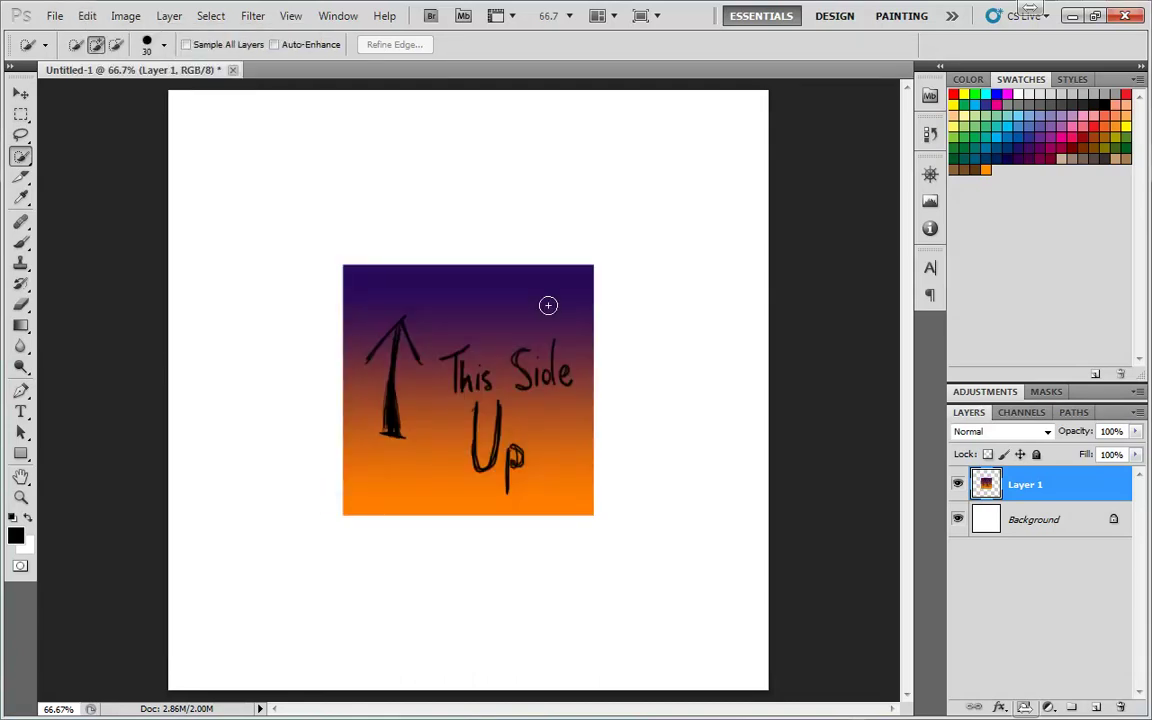
Scale the gradient square down to 87.5% from its bottom-left corner, keeping the top-right fixed
{"action": "left_click", "coordinate": [88, 17]}
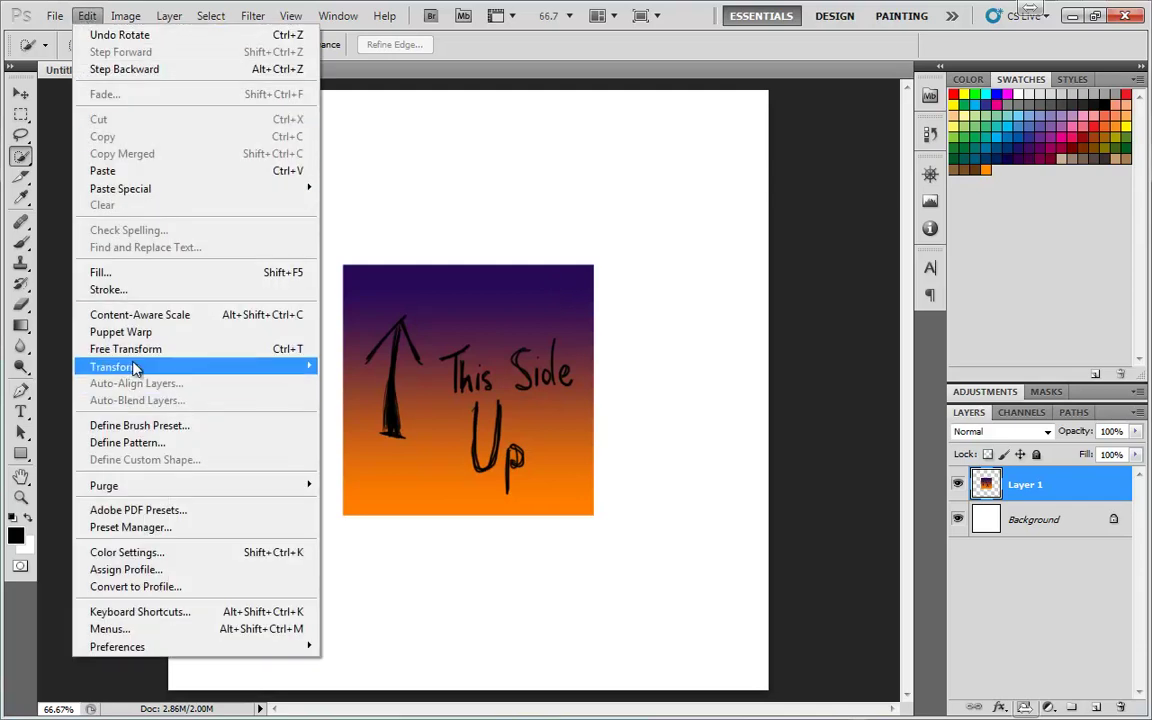
{"action": "mouse_move", "coordinate": [230, 367]}
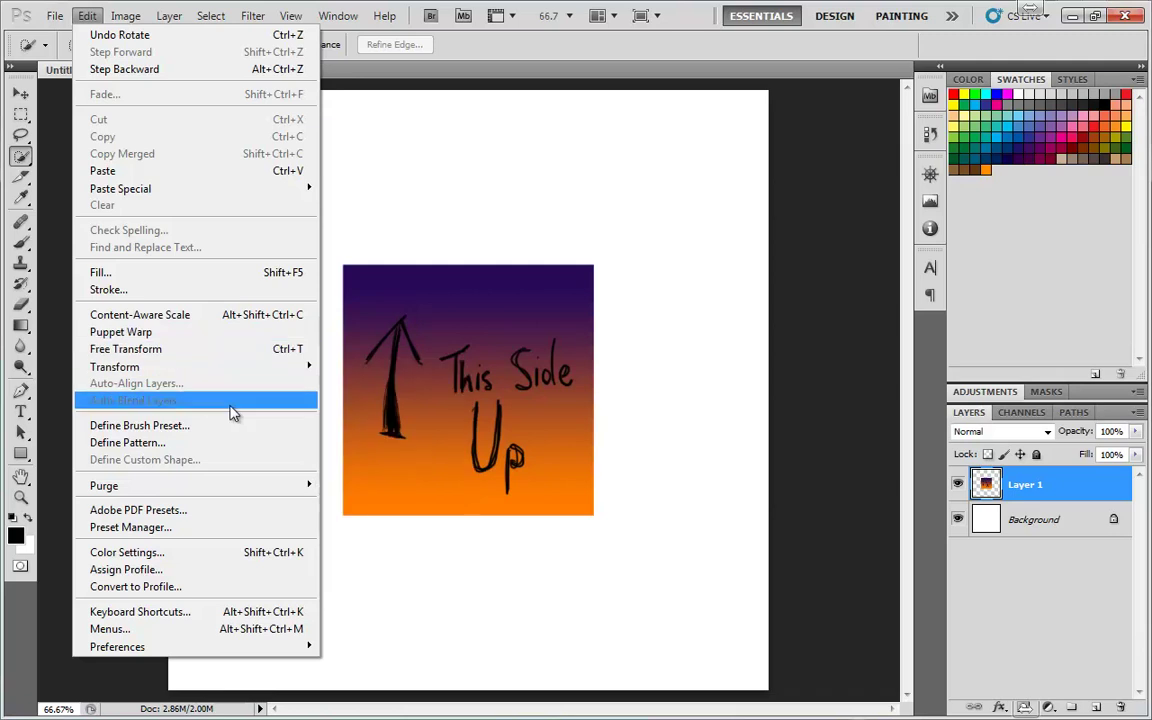
{"action": "mouse_move", "coordinate": [270, 367]}
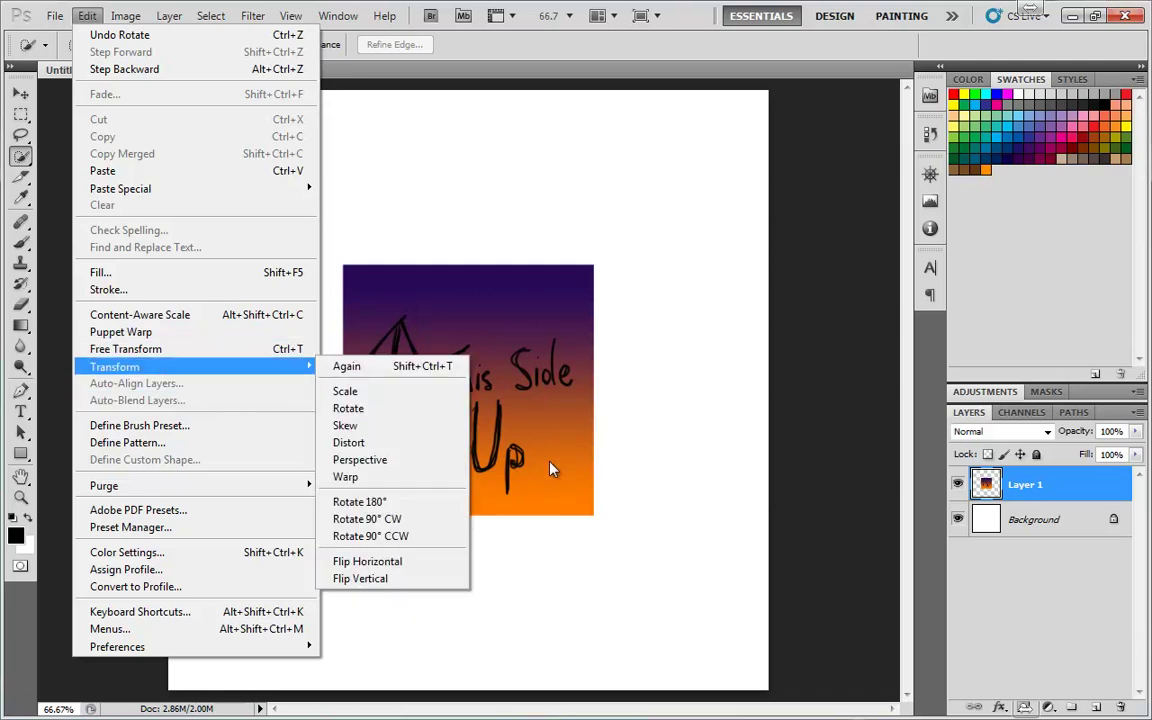
{"action": "left_click", "coordinate": [406, 392]}
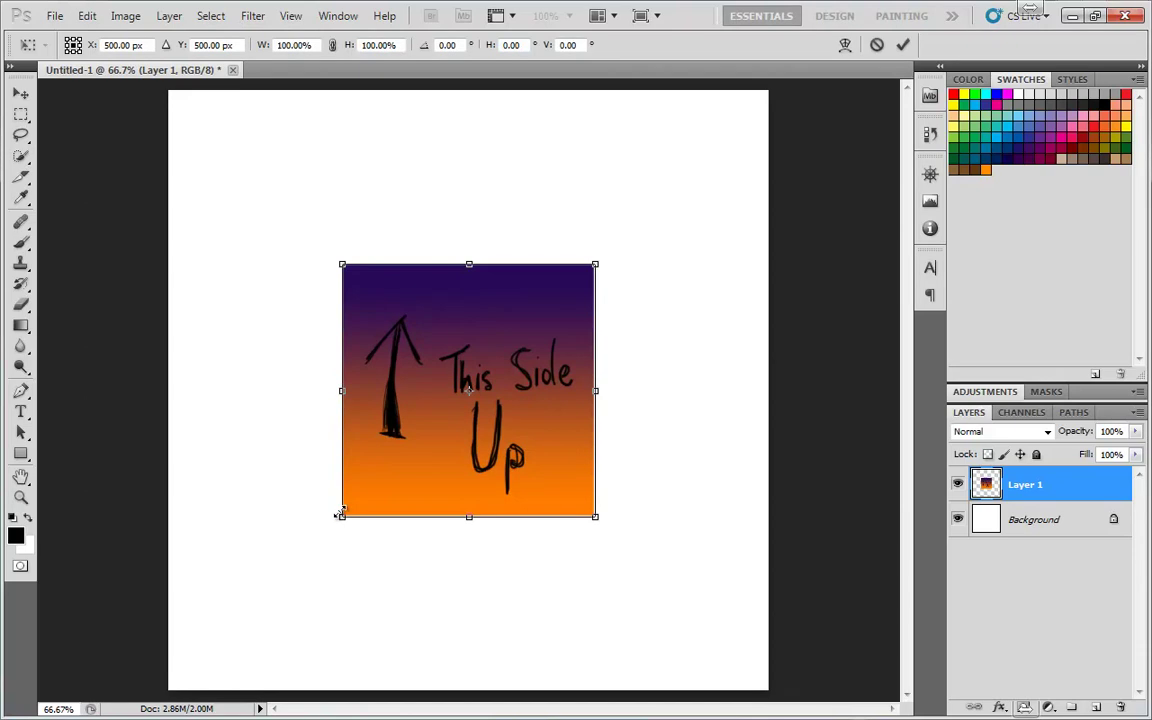
{"action": "left_click_drag", "start_coordinate": [340, 513], "coordinate": [374, 481]}
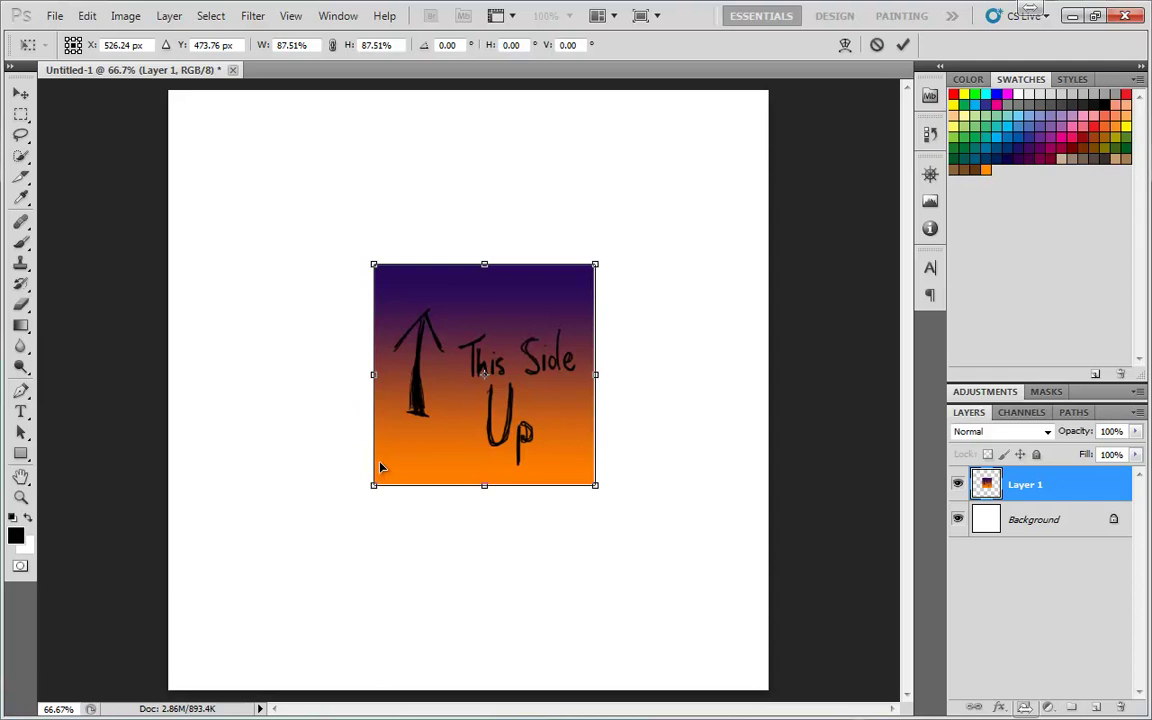
{"action": "key", "text": "Return"}
{"action": "key", "text": "w"}
{"action": "left_click", "coordinate": [87, 16]}
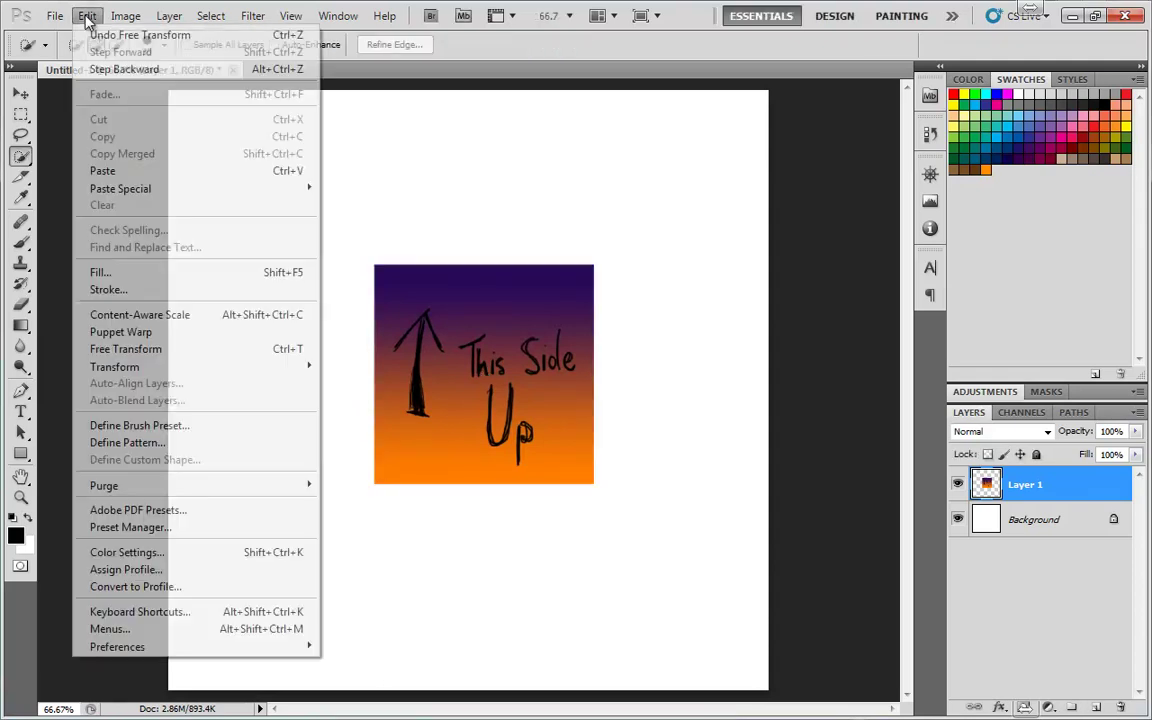
{"action": "mouse_move", "coordinate": [130, 368]}
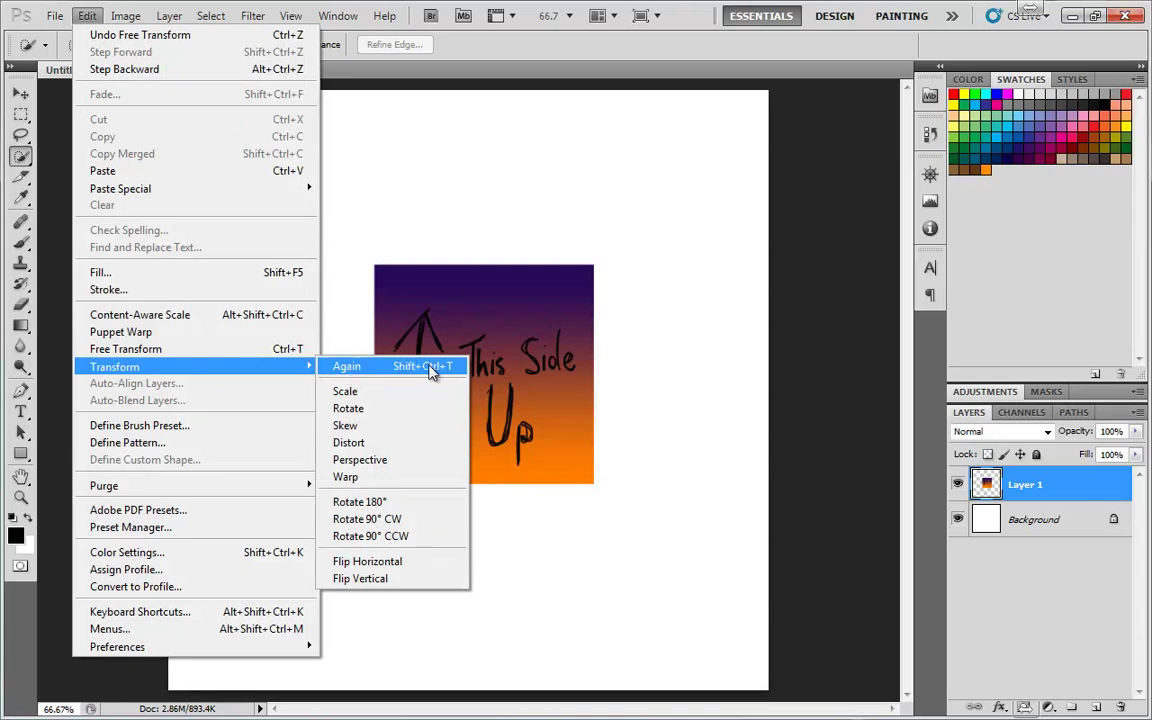
{"action": "left_click", "coordinate": [660, 550]}
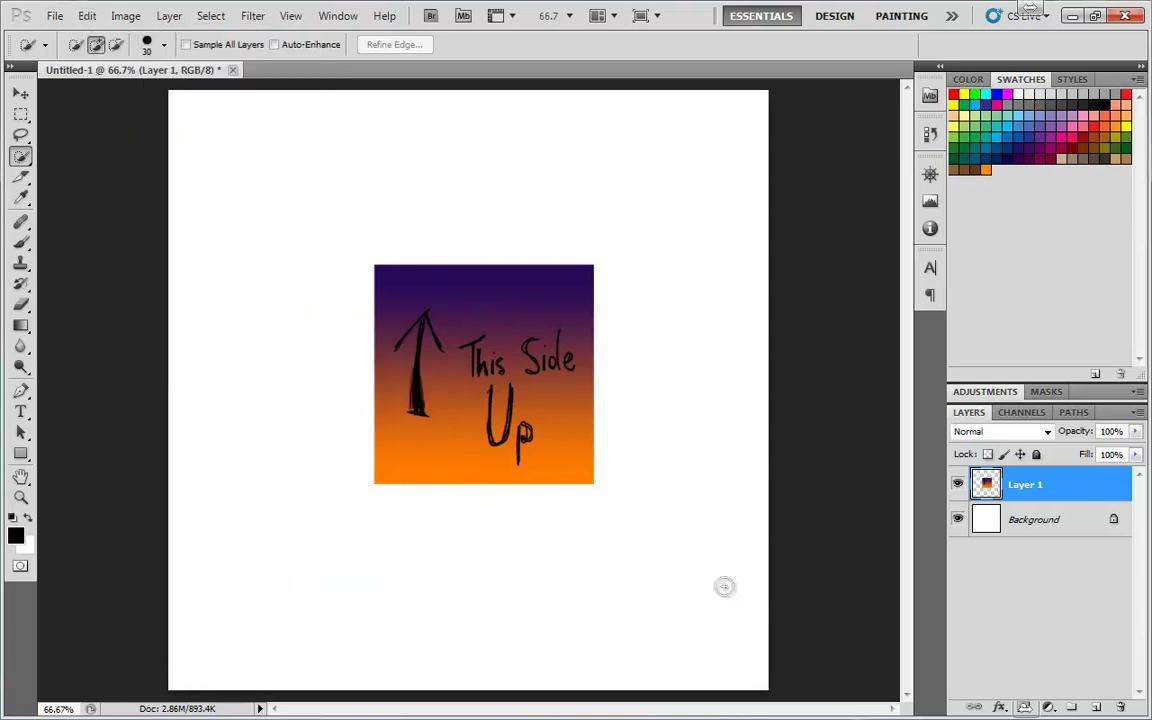
{"action": "key", "text": "ctrl+shift+t"}
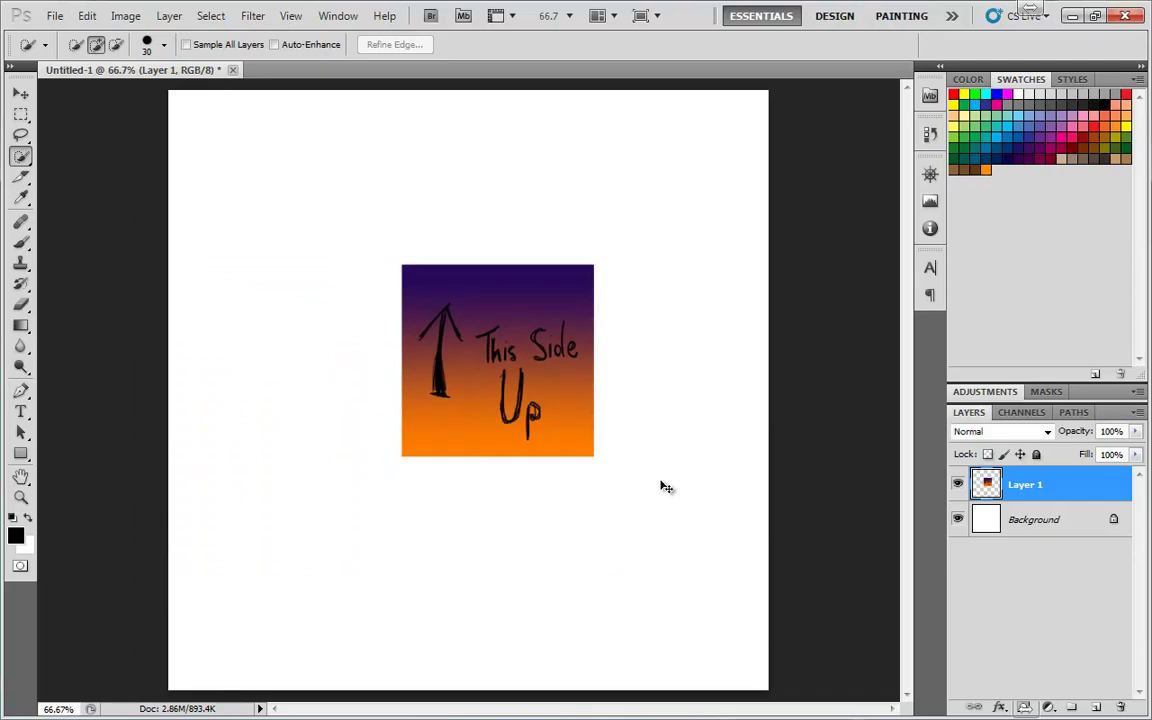
{"action": "key", "text": "ctrl+shift+t"}
{"action": "key", "text": "ctrl+shift+t"}
{"action": "key", "text": "ctrl+shift+t"}
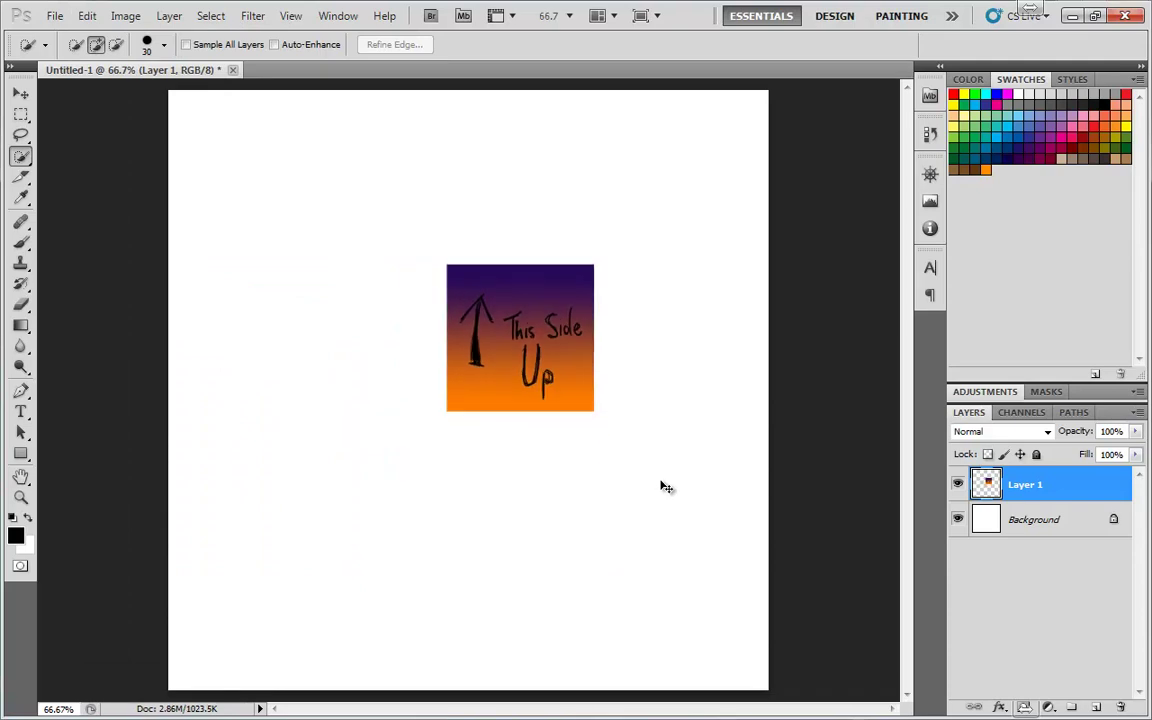
{"action": "key", "text": "ctrl+shift+t"}
{"action": "key", "text": "ctrl+shift+t"}
{"action": "key", "text": "ctrl+shift+t"}
{"action": "key", "text": "ctrl+shift+t"}
{"action": "key", "text": "ctrl+shift+t"}
{"action": "key", "text": "ctrl+shift+t"}
{"action": "key", "text": "ctrl+shift+t"}
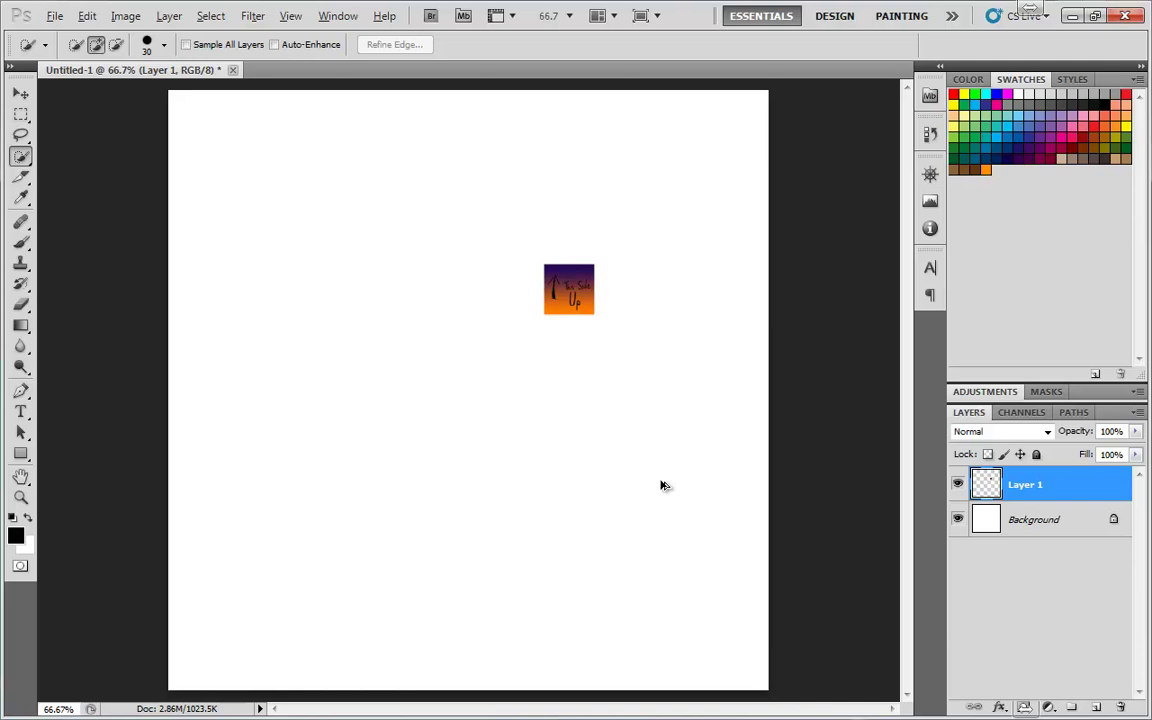
{"action": "key", "text": "ctrl+alt+z"}
{"action": "key", "text": "ctrl+alt+z"}
{"action": "key", "text": "ctrl+alt+z"}
{"action": "key", "text": "ctrl+alt+z"}
{"action": "key", "text": "ctrl+alt+z"}
{"action": "key", "text": "ctrl+alt+z"}
{"action": "key", "text": "ctrl+alt+z"}
{"action": "key", "text": "ctrl+alt+z"}
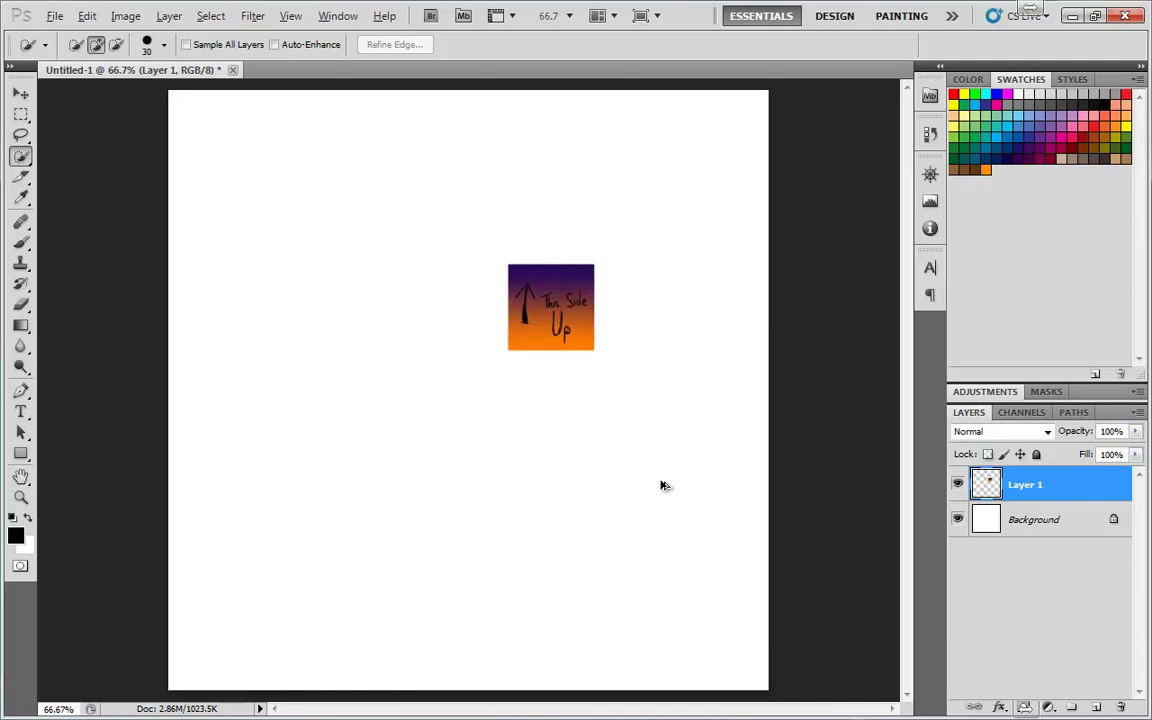
{"action": "key", "text": "ctrl+alt+z"}
{"action": "key", "text": "ctrl+alt+z"}
{"action": "key", "text": "ctrl+alt+z"}
{"action": "key", "text": "ctrl+alt+z"}
{"action": "key", "text": "ctrl+alt+z"}
{"action": "key", "text": "ctrl+alt+z"}
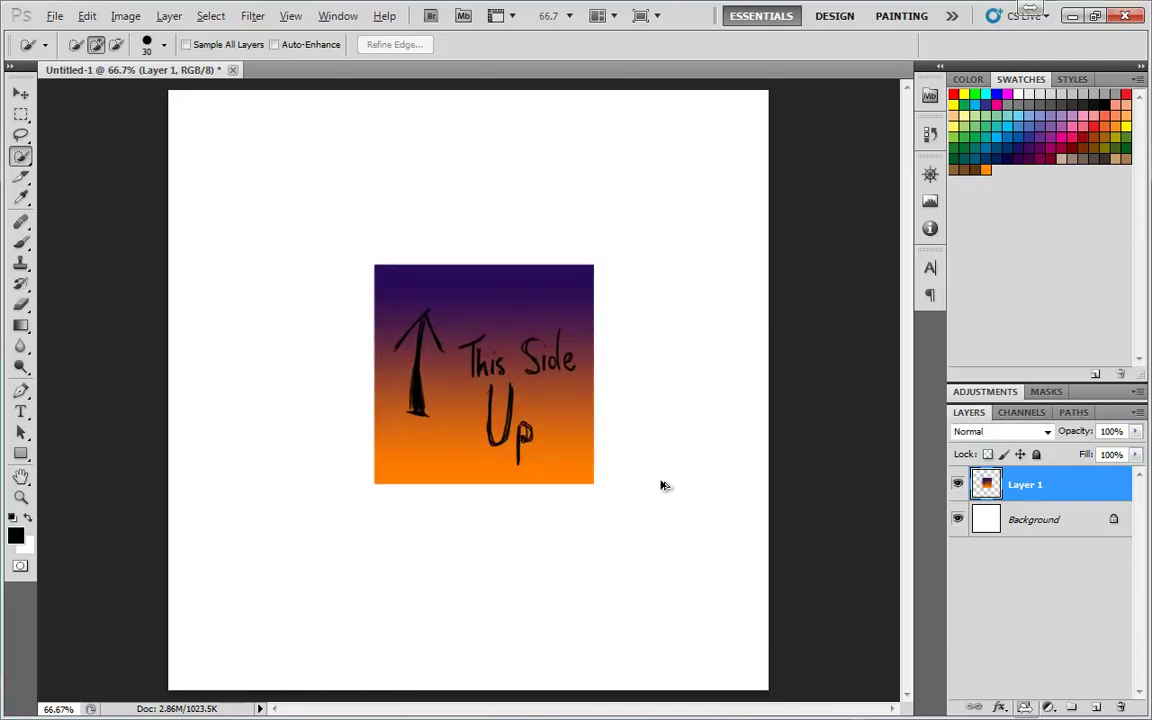
Rotate the full-size square to -6.01° (about 6° counter-clockwise) and apply it
{"action": "left_click", "coordinate": [87, 16]}
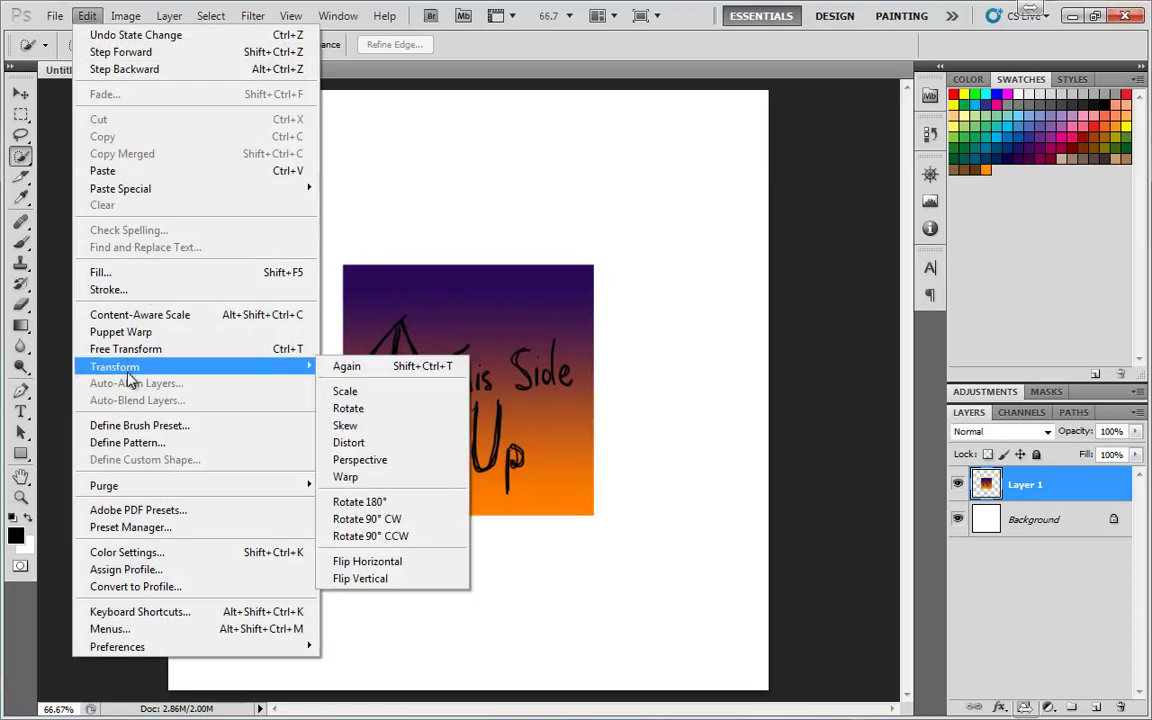
{"action": "left_click", "coordinate": [355, 409]}
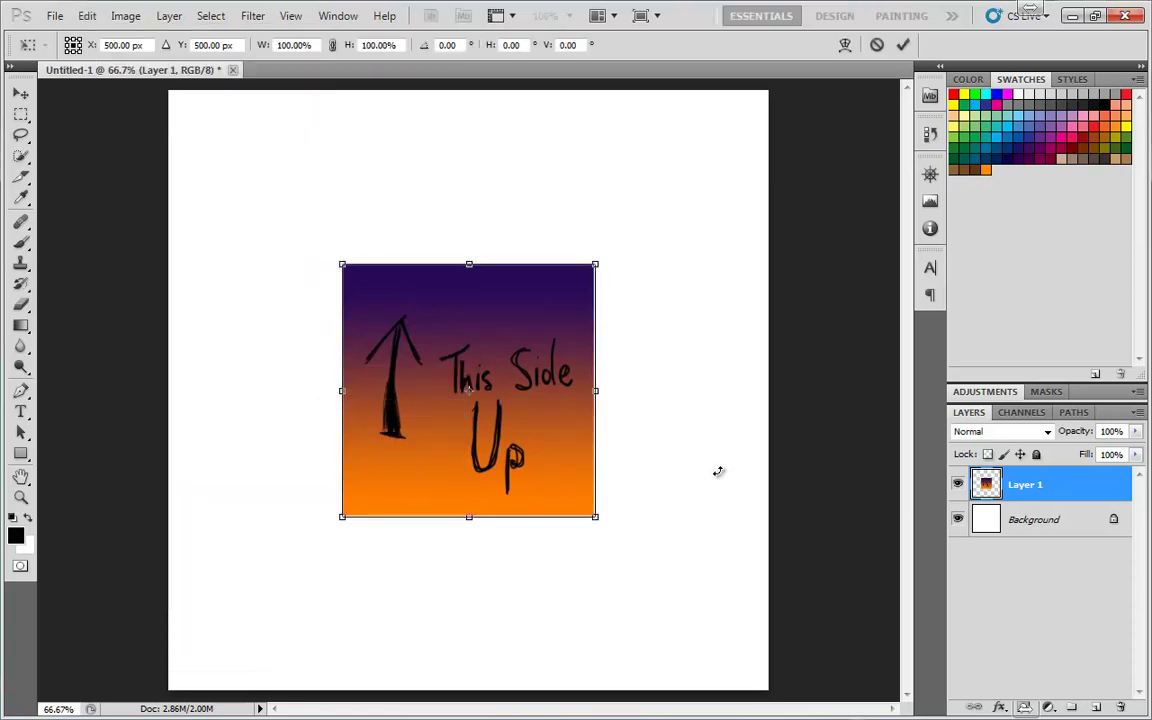
{"action": "left_click_drag", "start_coordinate": [308, 219], "coordinate": [291, 237]}
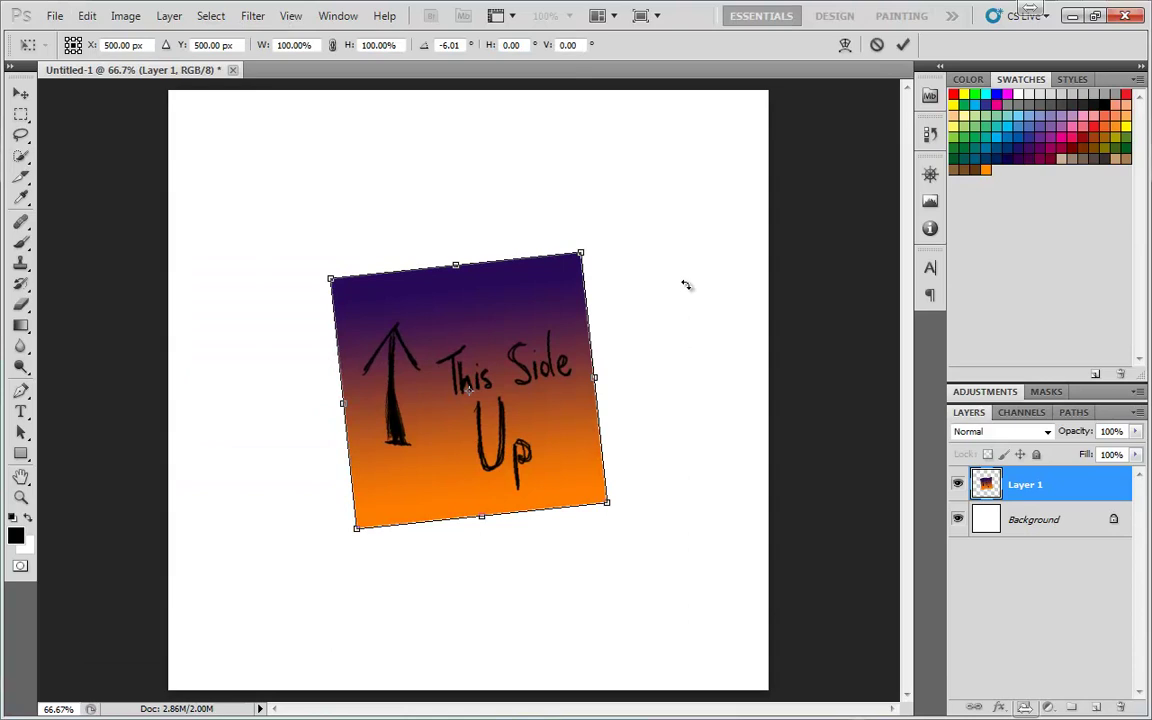
{"action": "key", "text": "Return"}
{"action": "key", "text": "w"}
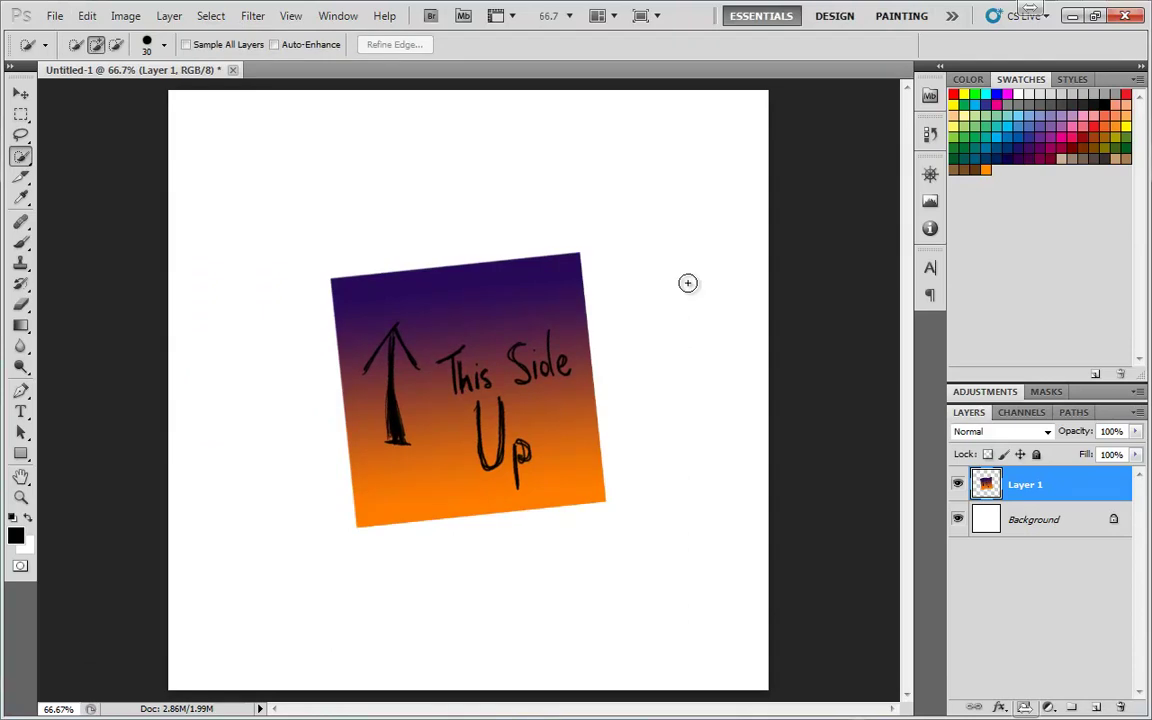